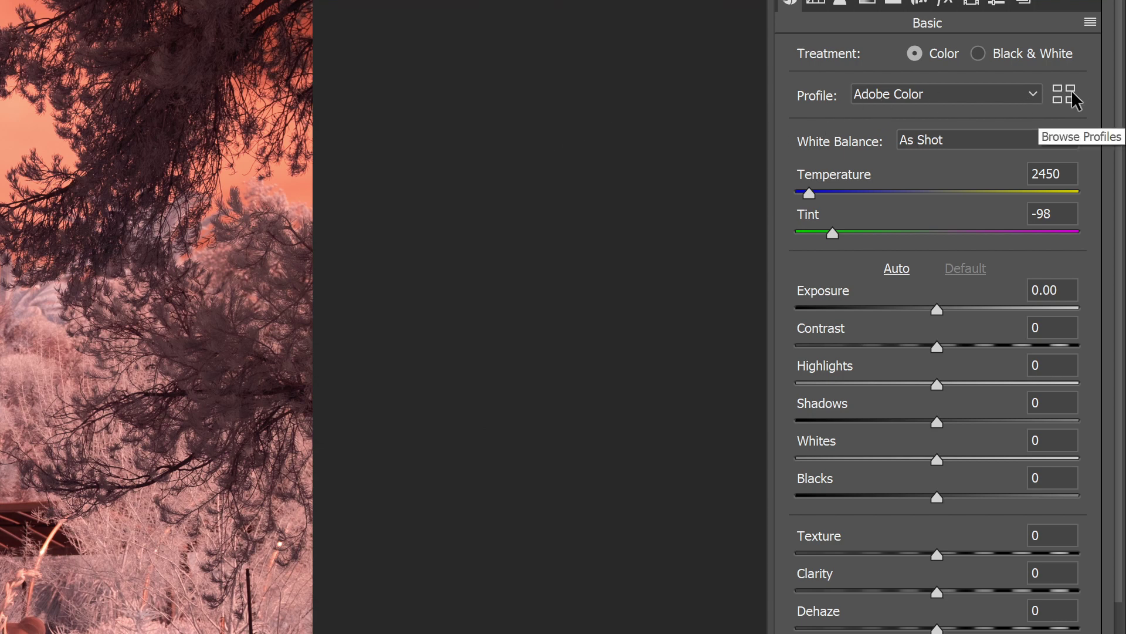
Apply the Fujifilm X-T20 IR 590nm camera profile from the Profiles group in Camera Raw.
click(1076, 100)
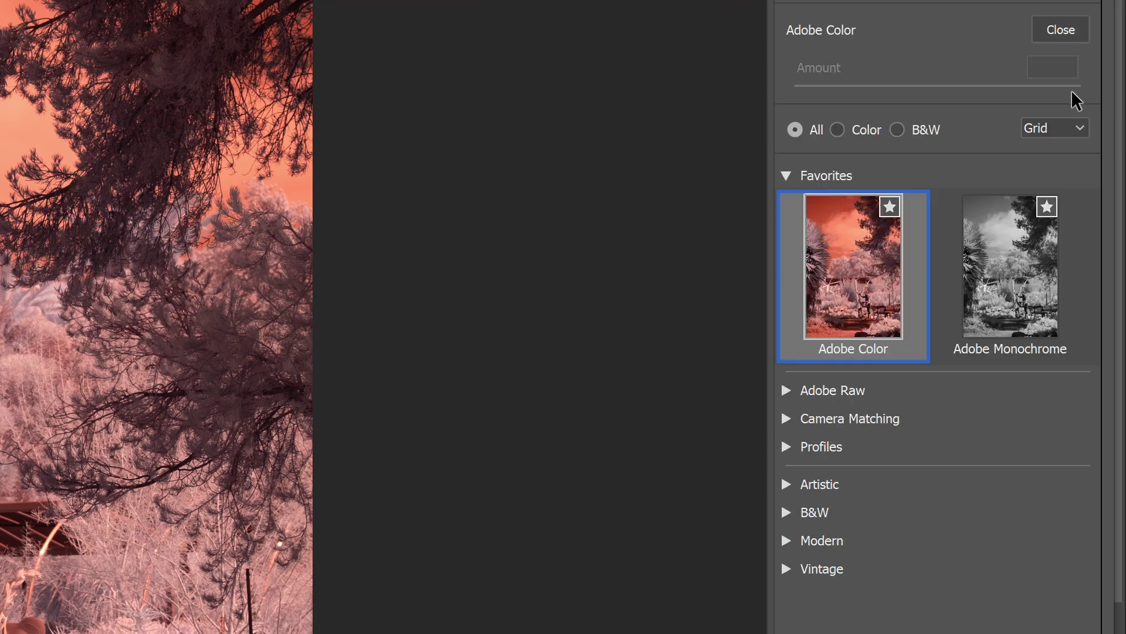
click(787, 447)
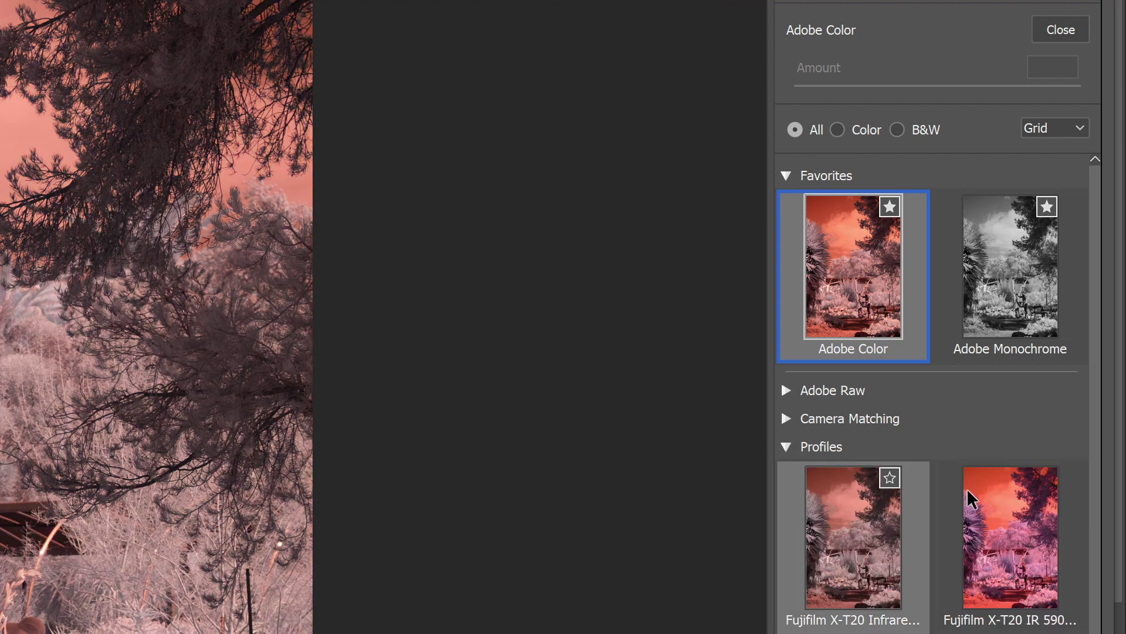
click(1019, 561)
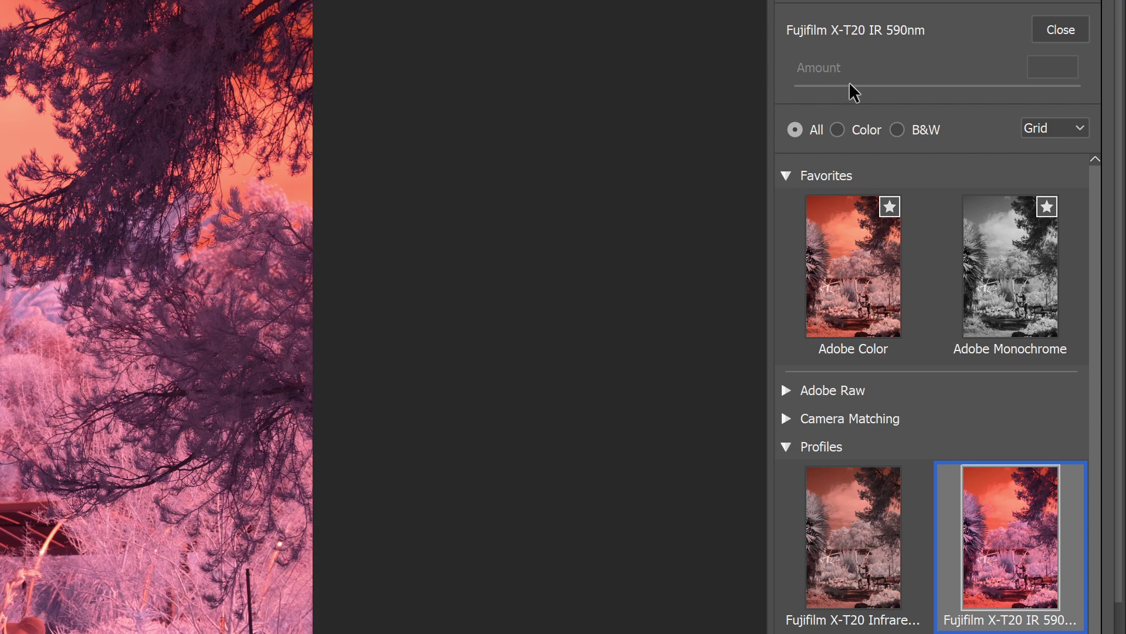
click(1070, 35)
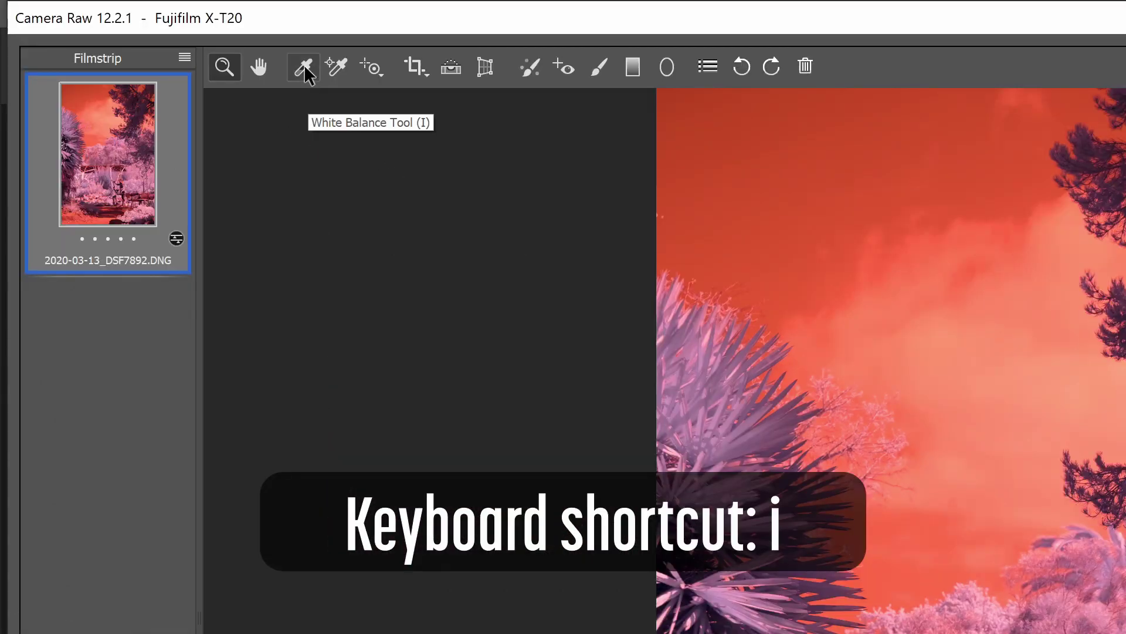
Sample the sky with the White Balance tool for Temperature 4900 and Tint -76.
click(304, 69)
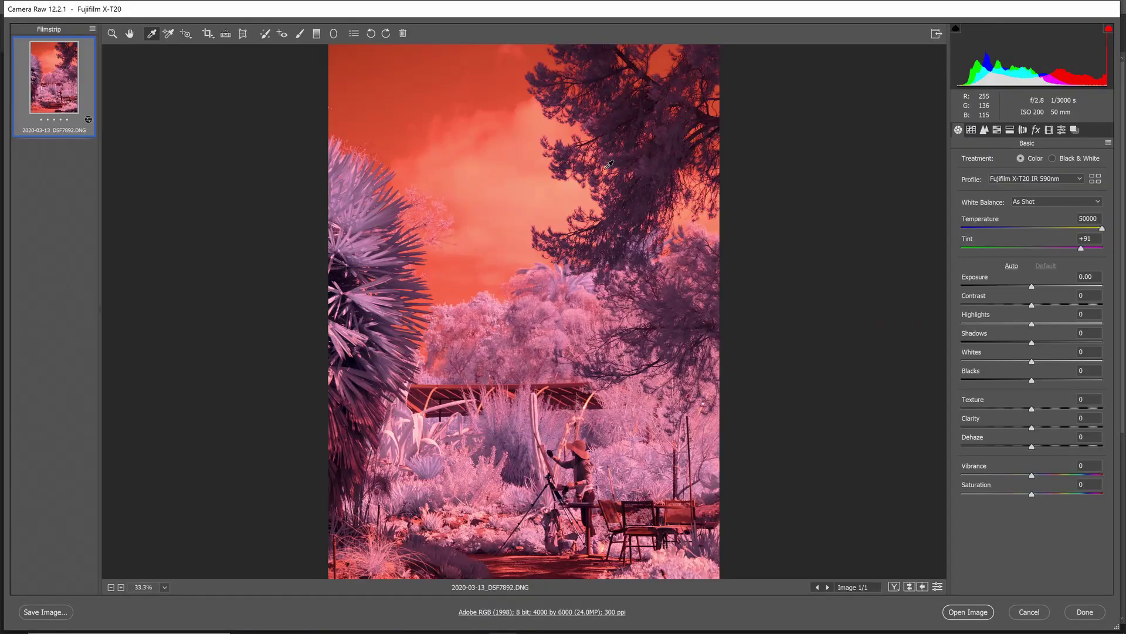
click(539, 192)
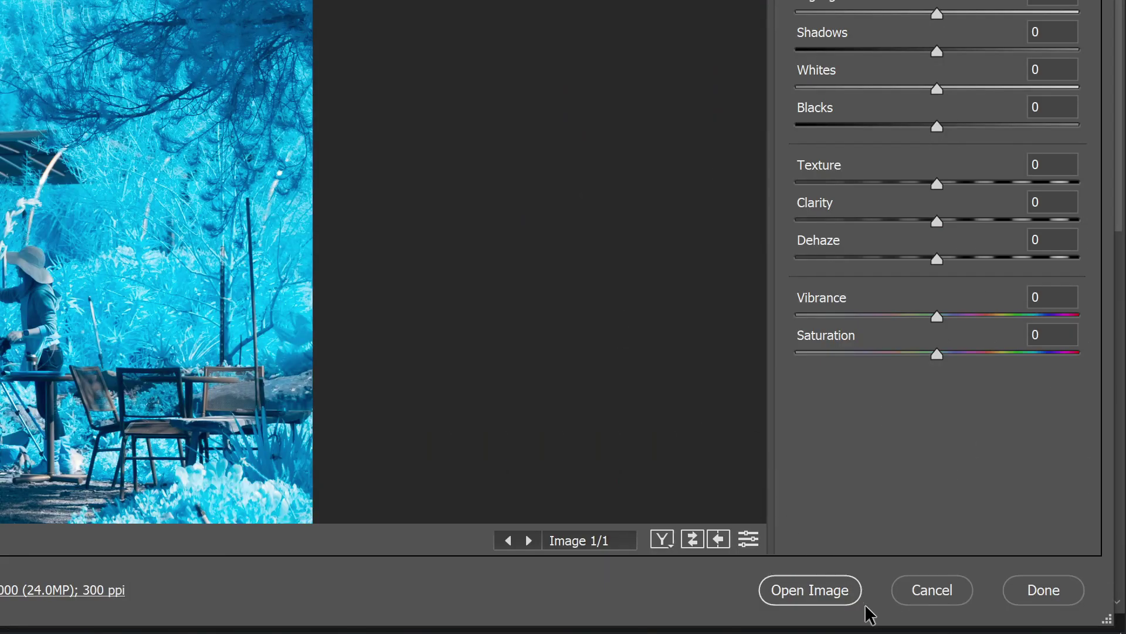
Open the edited image in Photoshop, fit it to the window, and show the Actions panel.
click(805, 595)
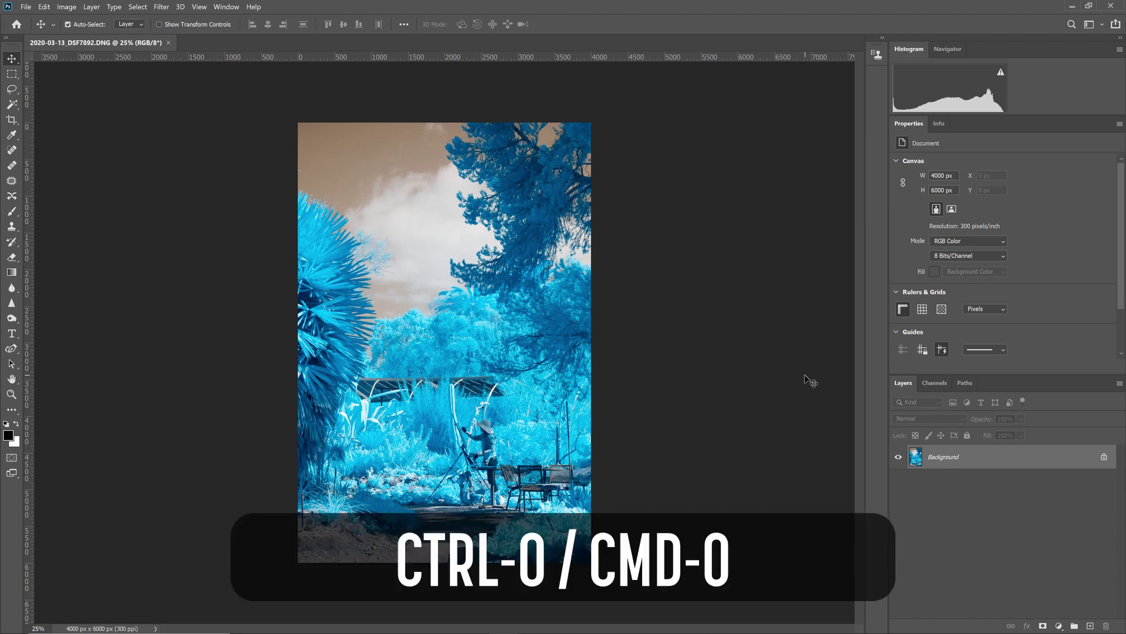
key(ctrl+0)
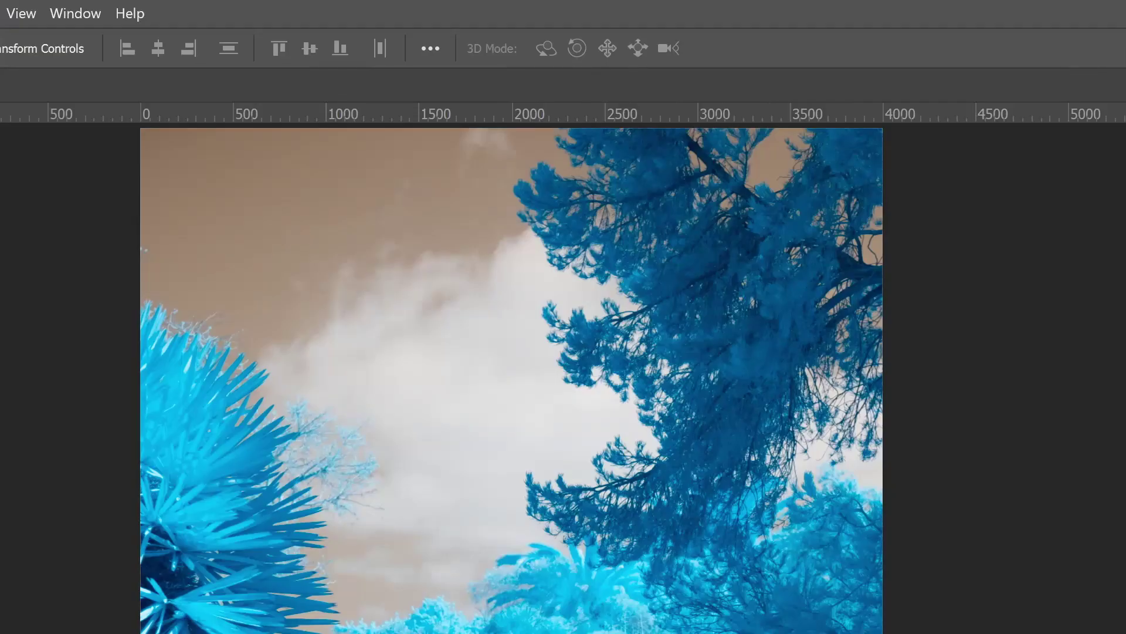
click(70, 16)
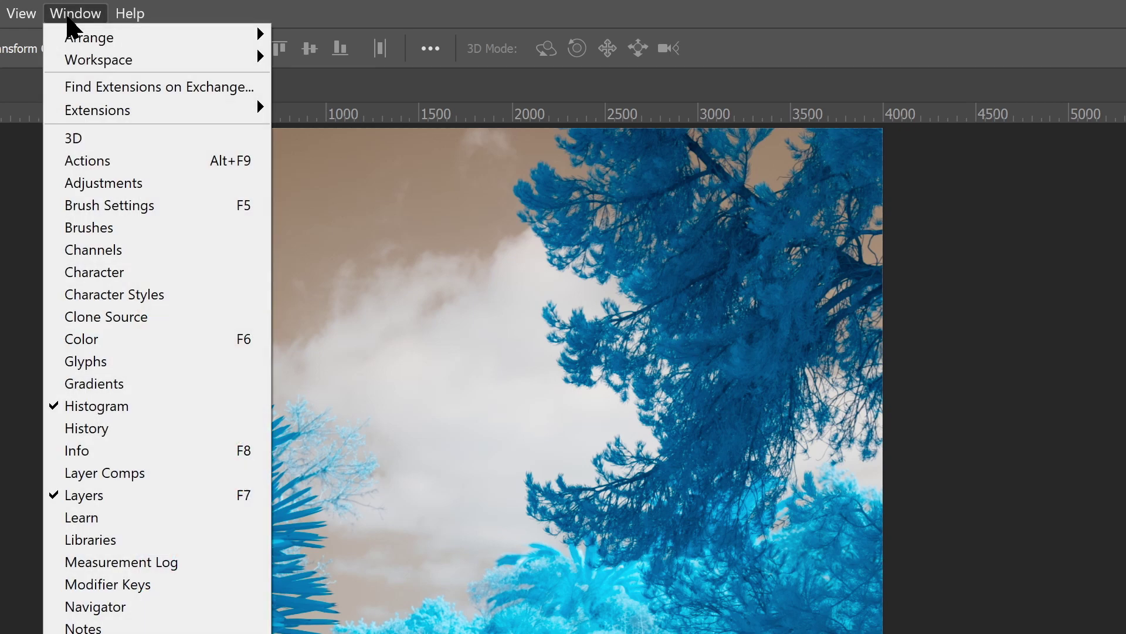
click(99, 165)
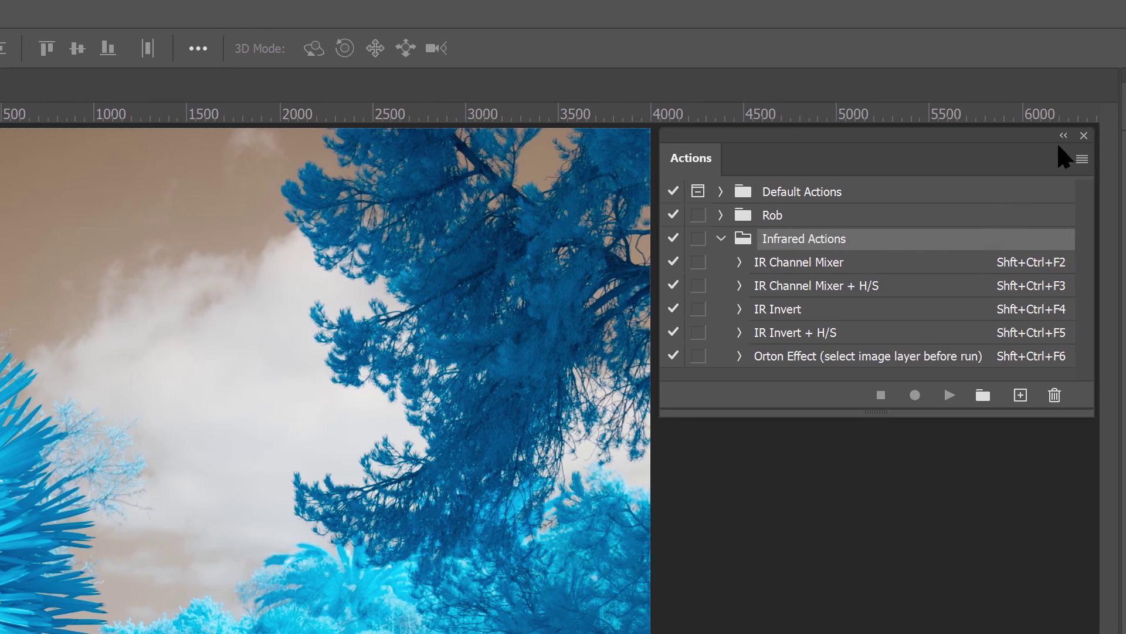
Begin loading an actions set, then cancel since Infrared Actions is already present.
click(1083, 161)
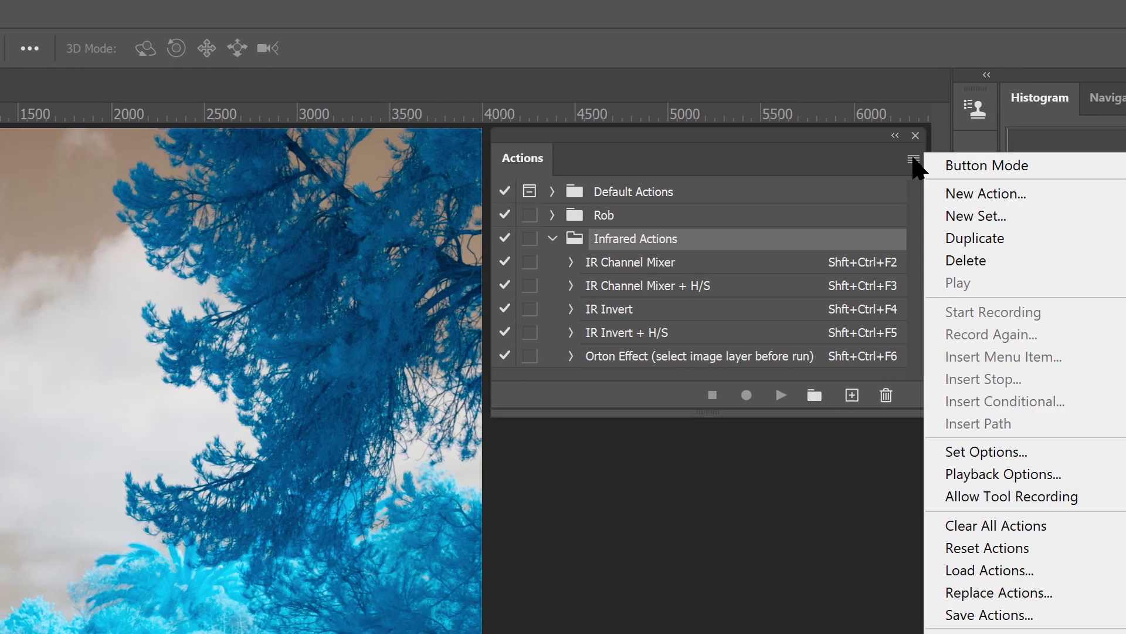
click(1014, 570)
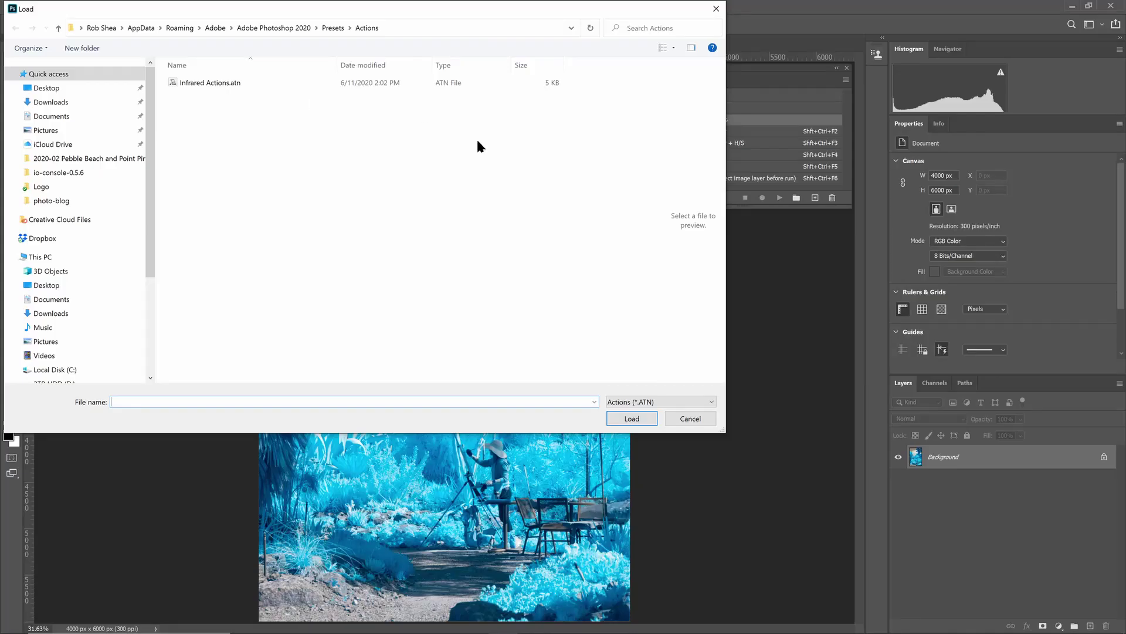
click(714, 418)
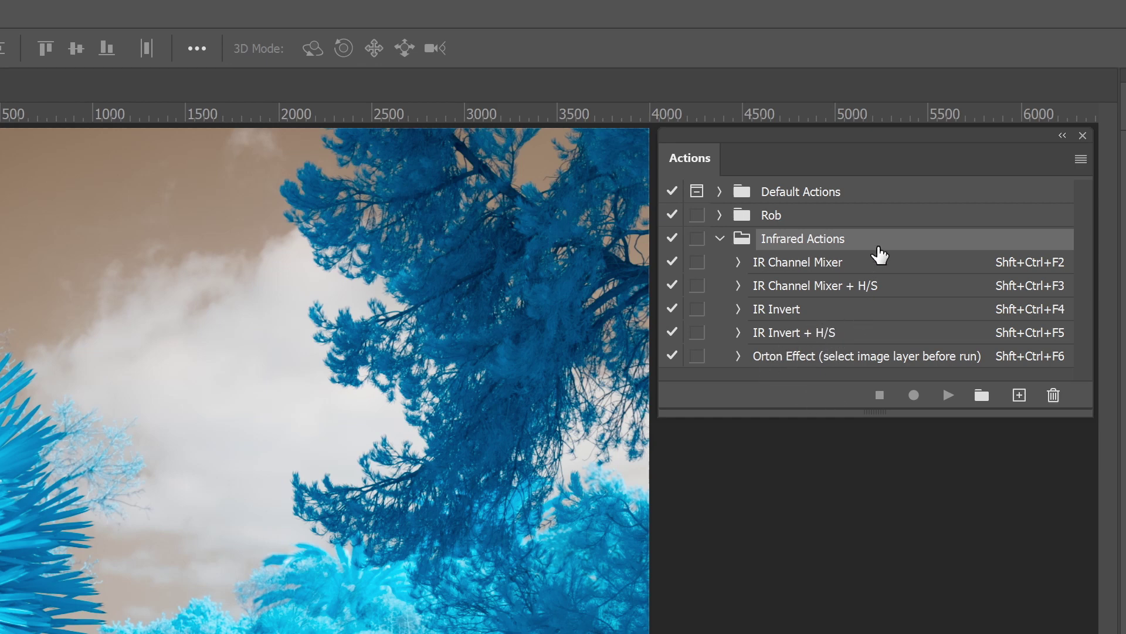
click(811, 269)
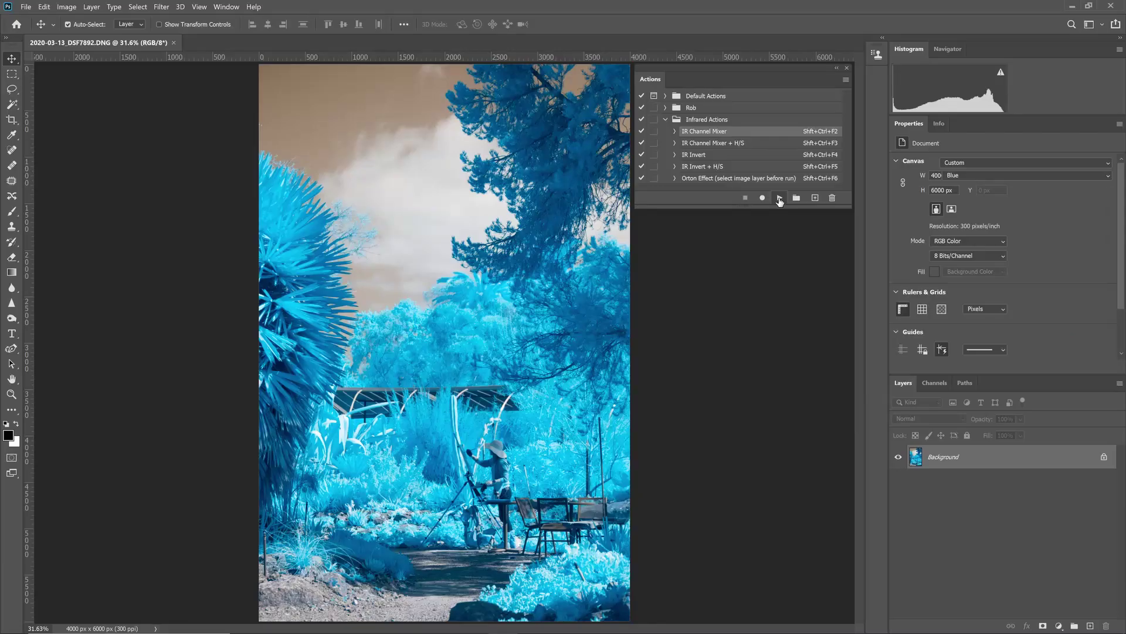
click(947, 396)
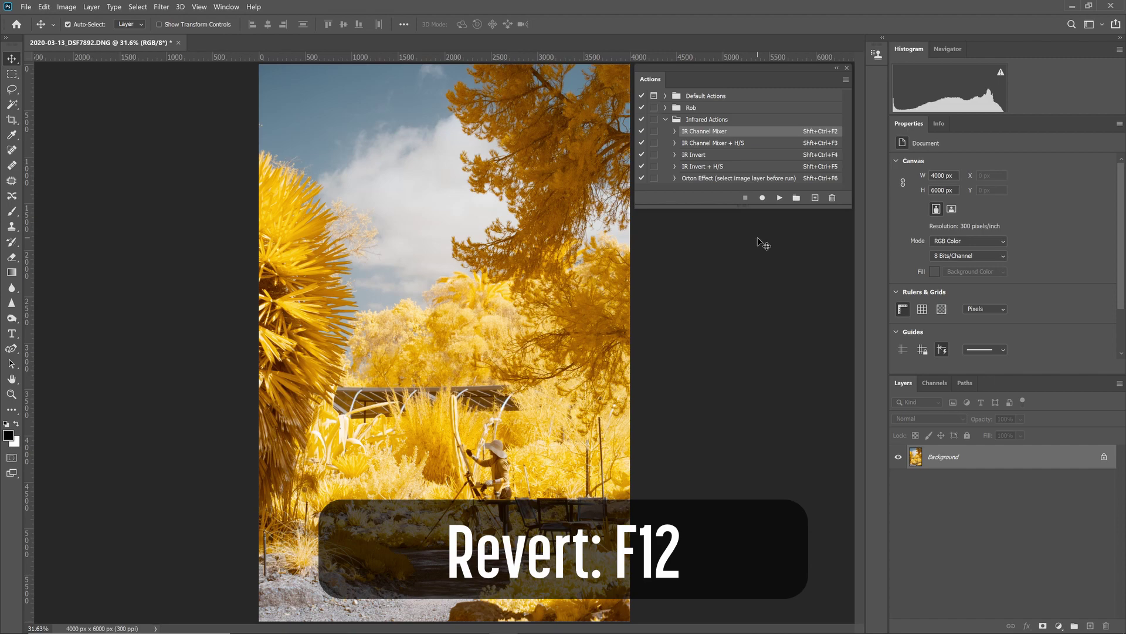
key(F12)
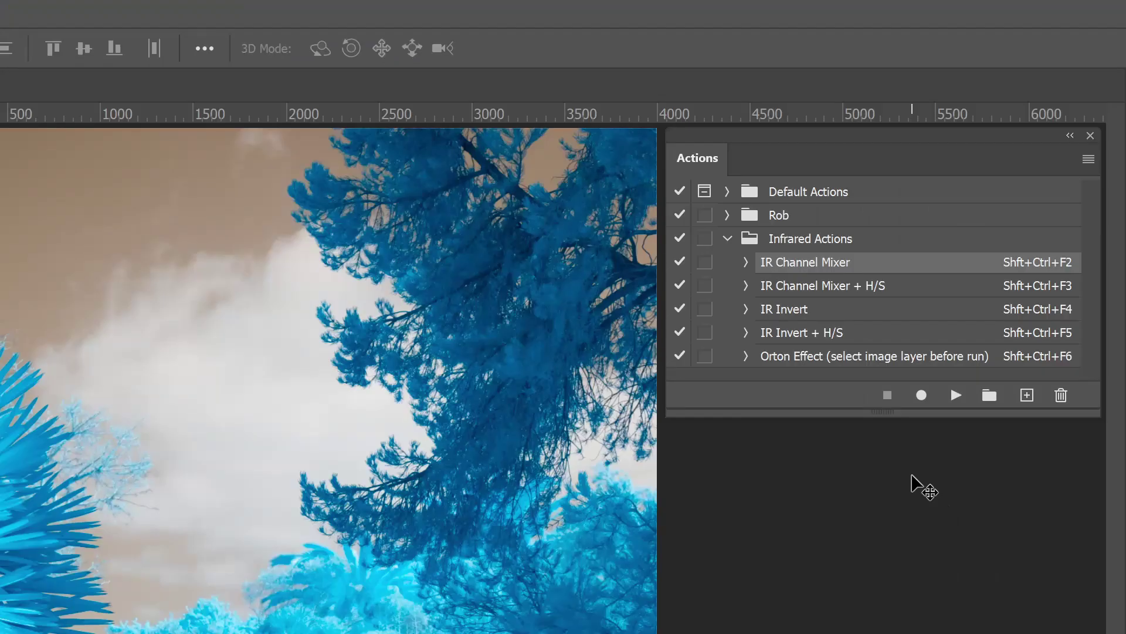
Run the IR Channel Mixer + H/S action and shift the master hue toward orange.
click(823, 298)
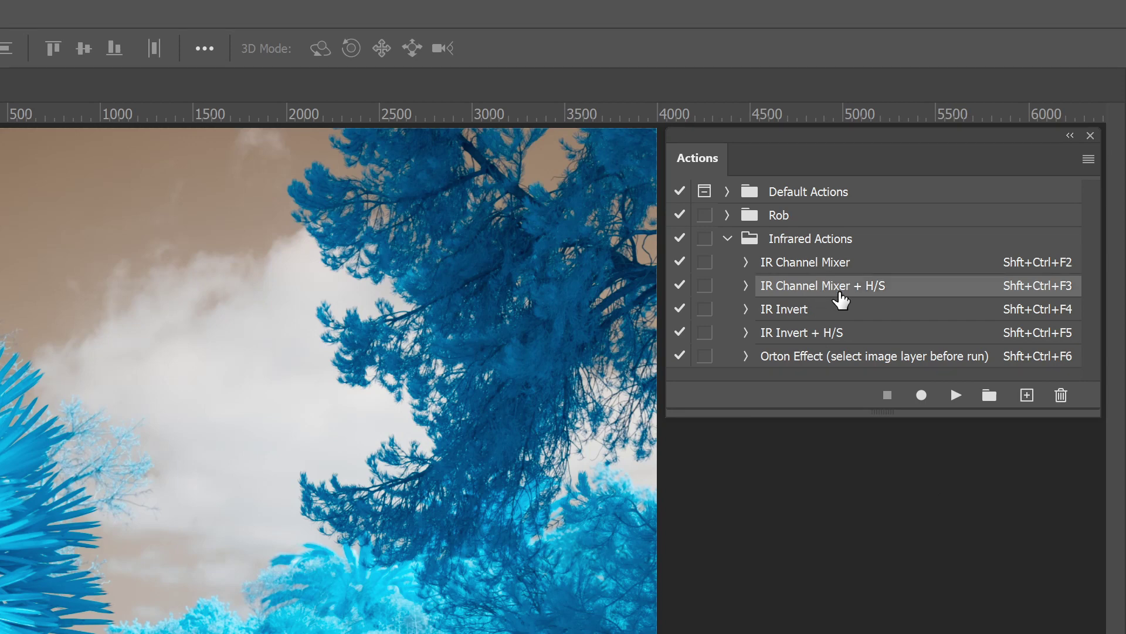
click(957, 397)
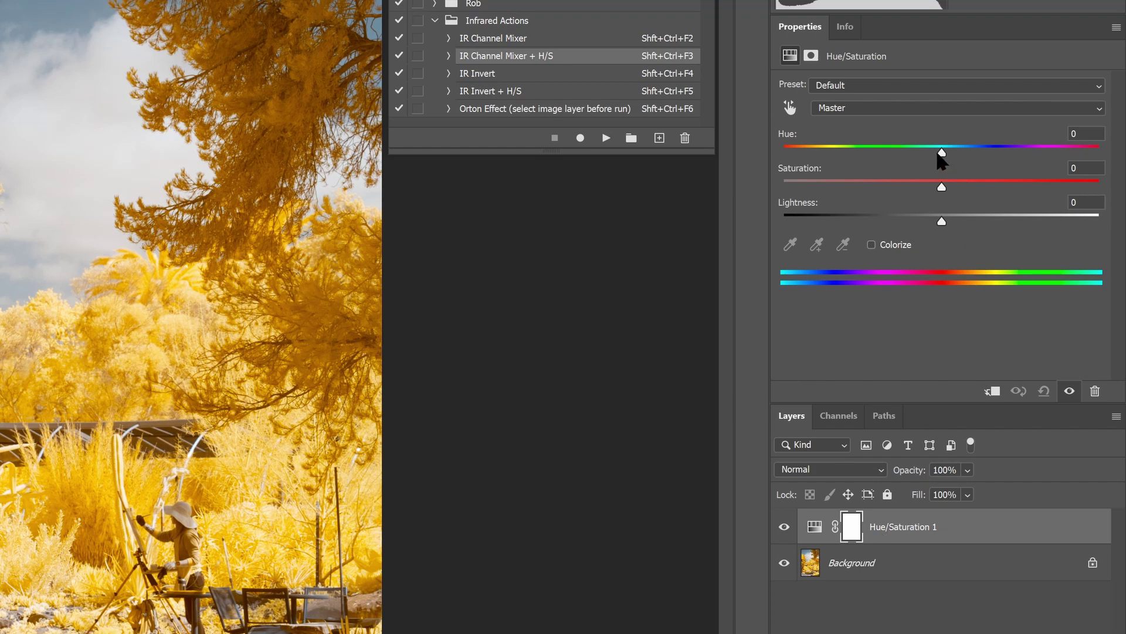
drag(941, 153, 911, 158)
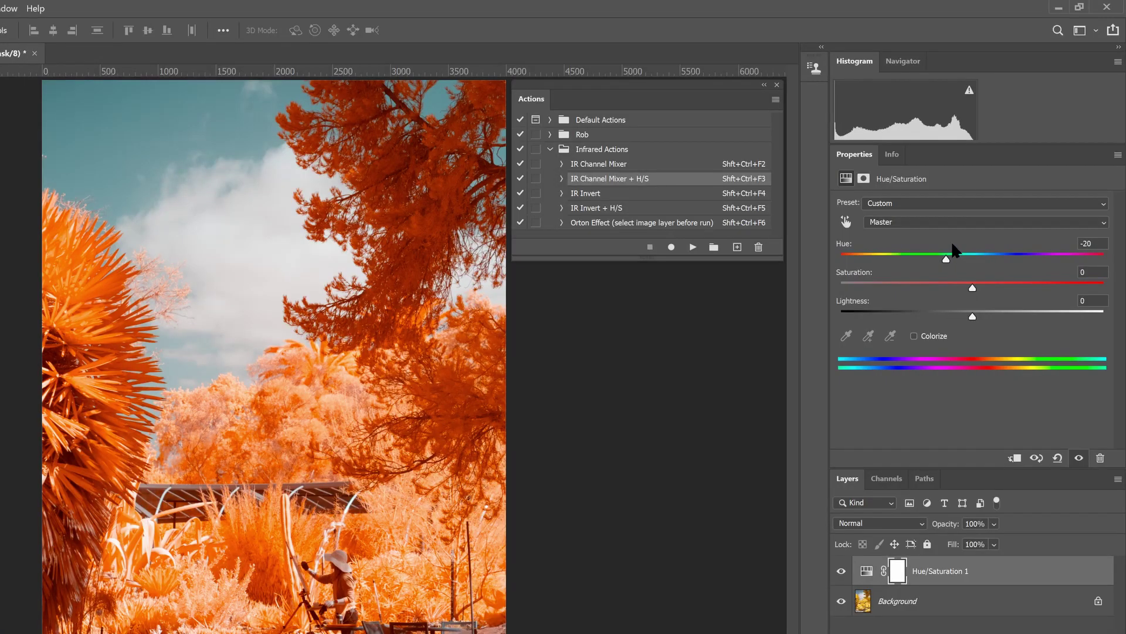
Set the Blues hue to +42 and boost Blues saturation to deepen the sky.
click(917, 221)
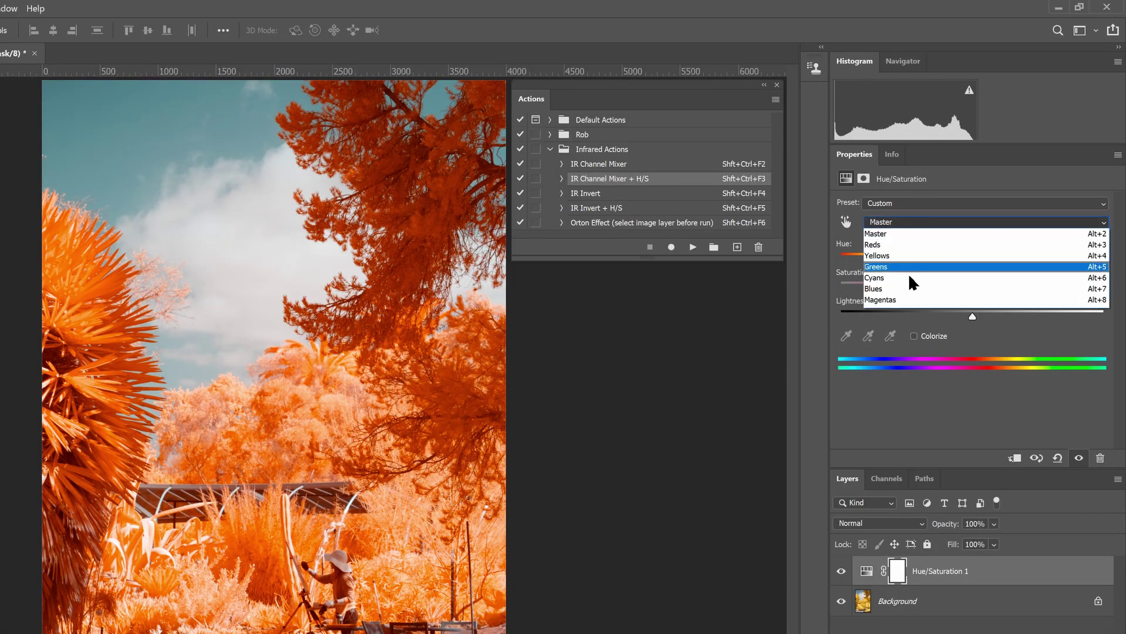
click(910, 289)
drag(972, 257, 1027, 259)
click(972, 288)
drag(972, 289, 1031, 291)
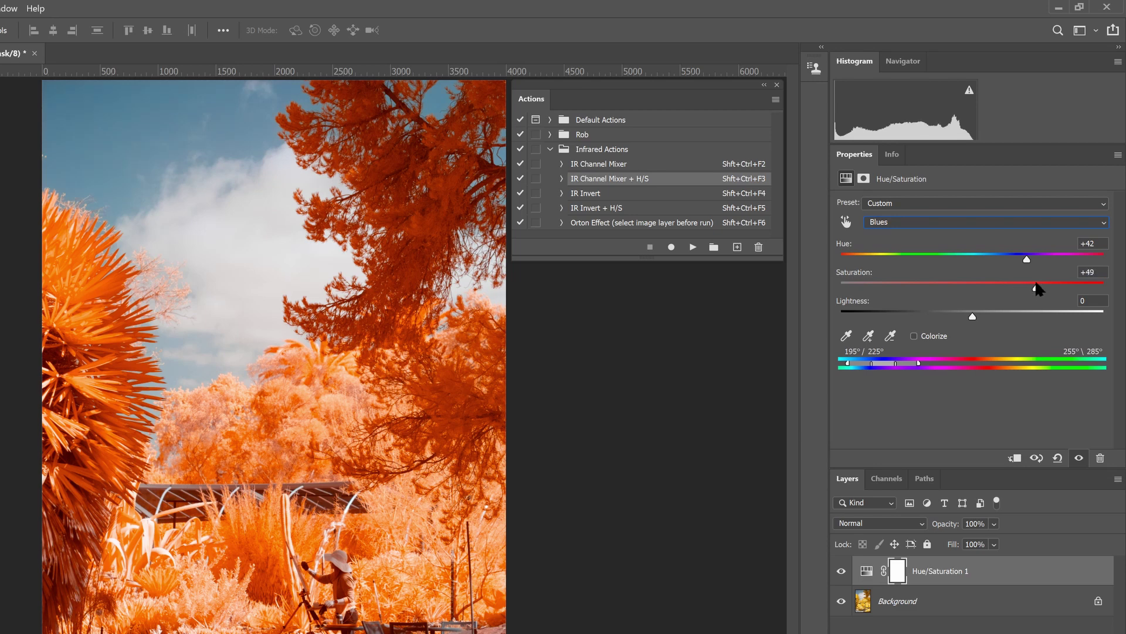
Lower the Reds saturation to -27 in the Hue/Saturation properties.
click(915, 221)
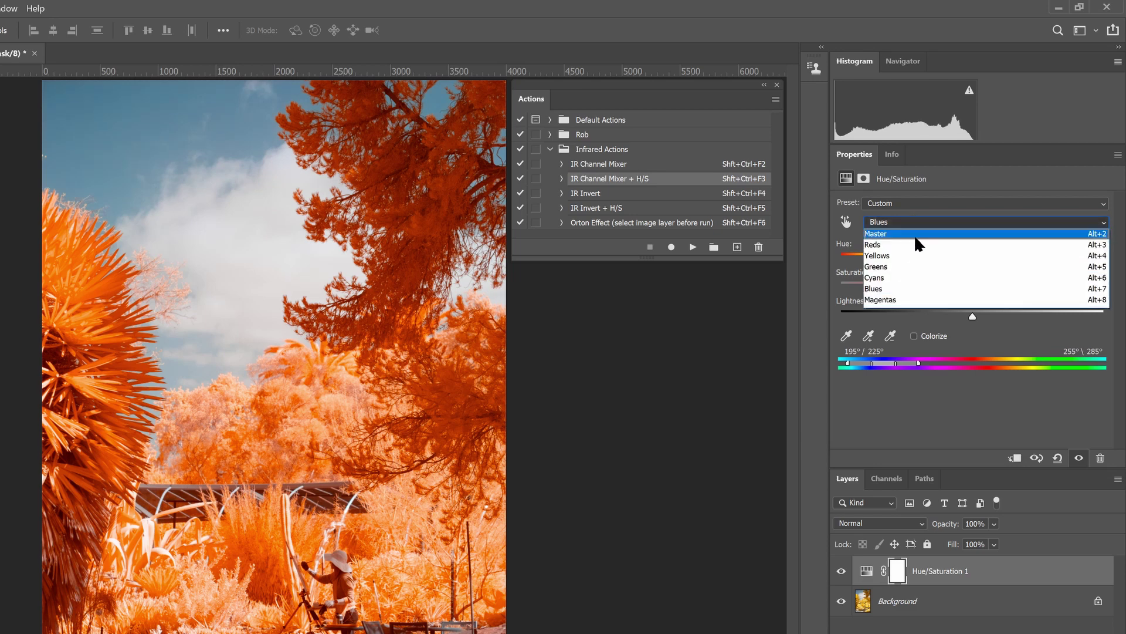
click(917, 242)
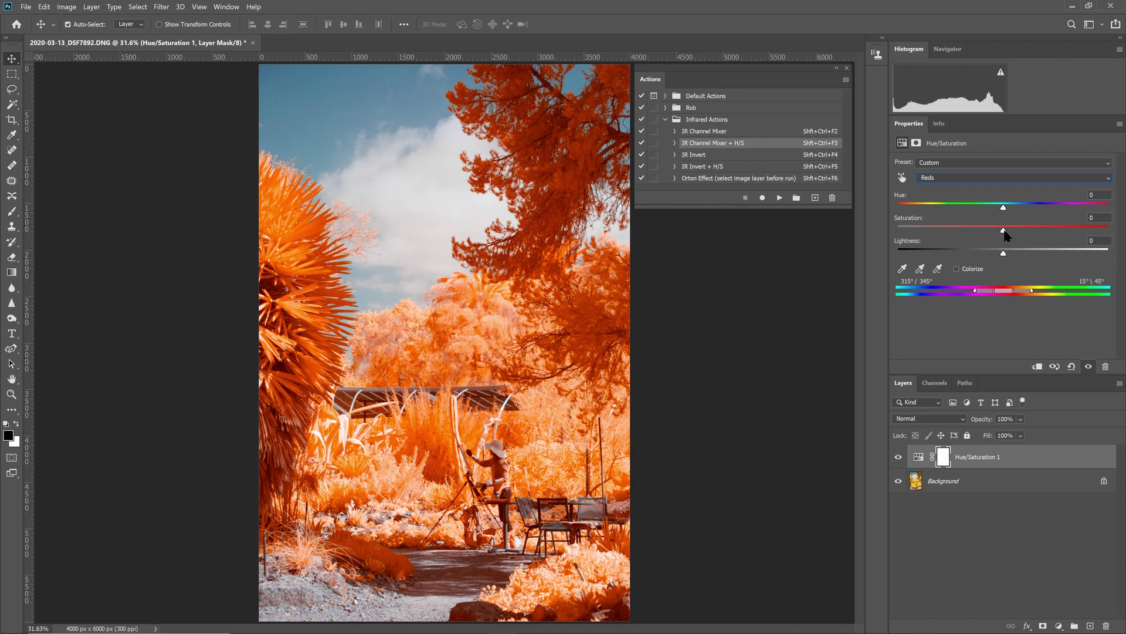
drag(1005, 231, 961, 238)
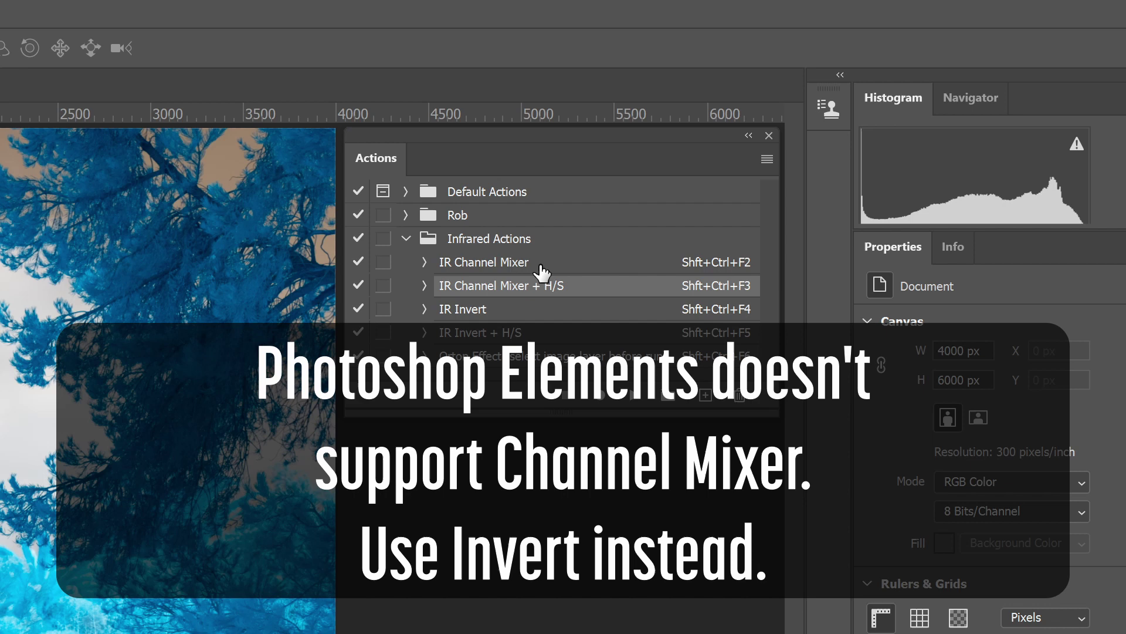
Run the IR Invert action from the Infrared Actions set on the photo.
click(504, 312)
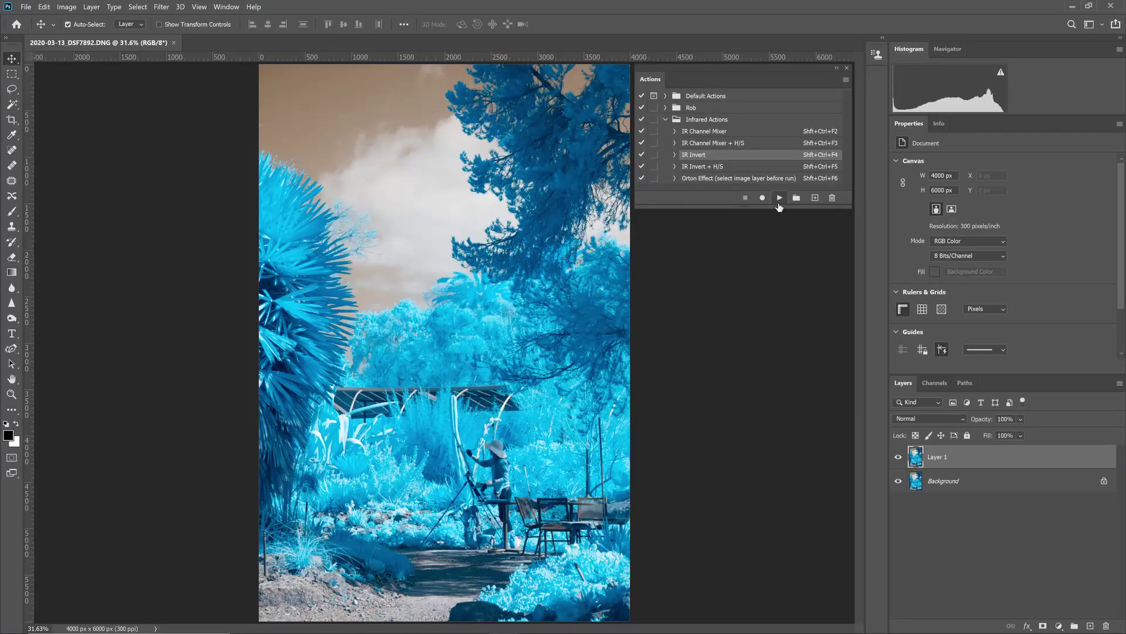
click(779, 198)
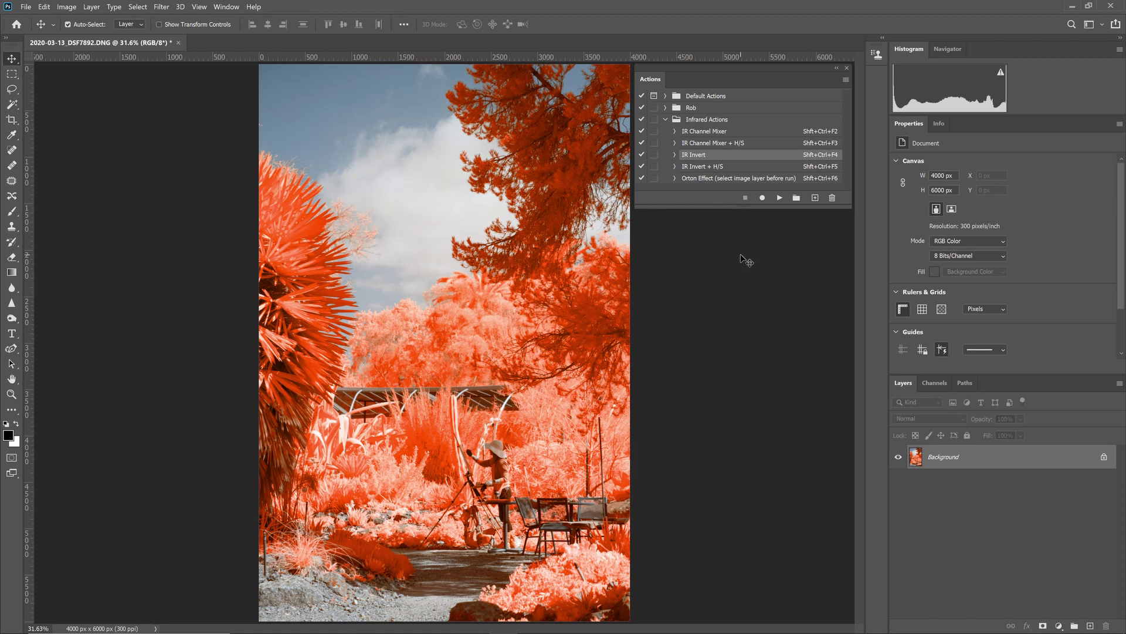
Revert the photo to its original state and run the IR Invert + H/S action.
key(ctrl+shift+F4)
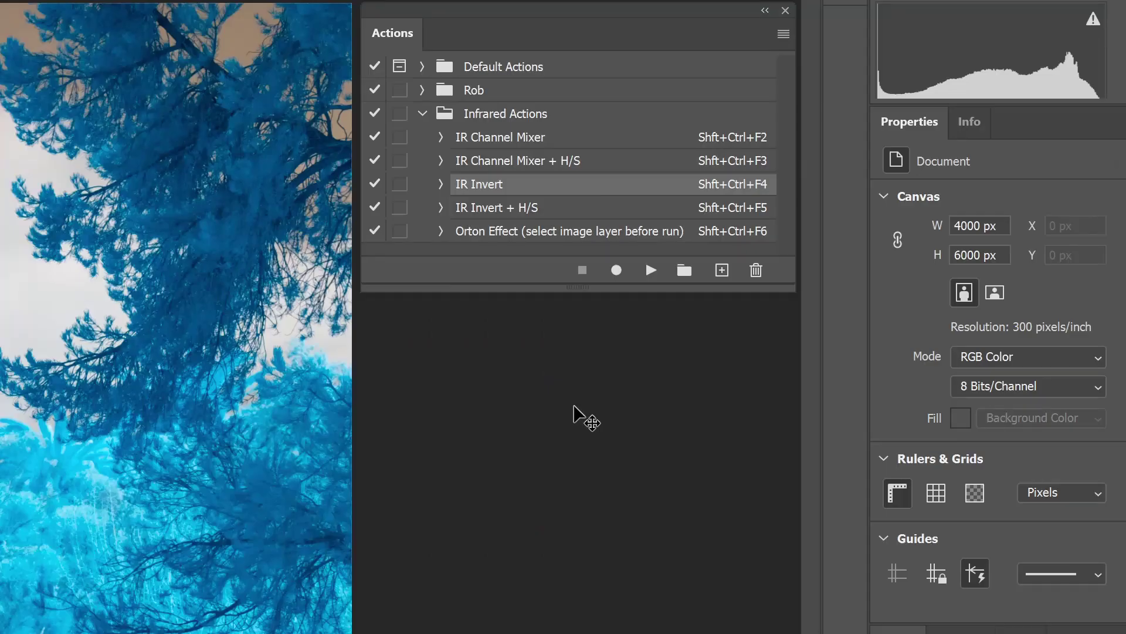
click(496, 211)
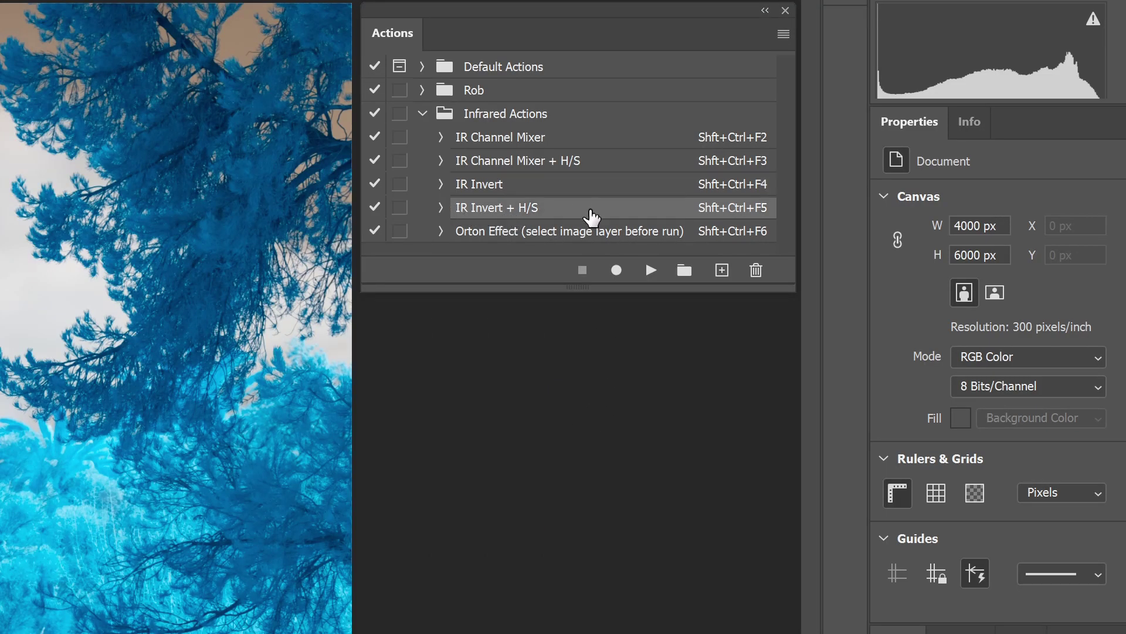
click(653, 283)
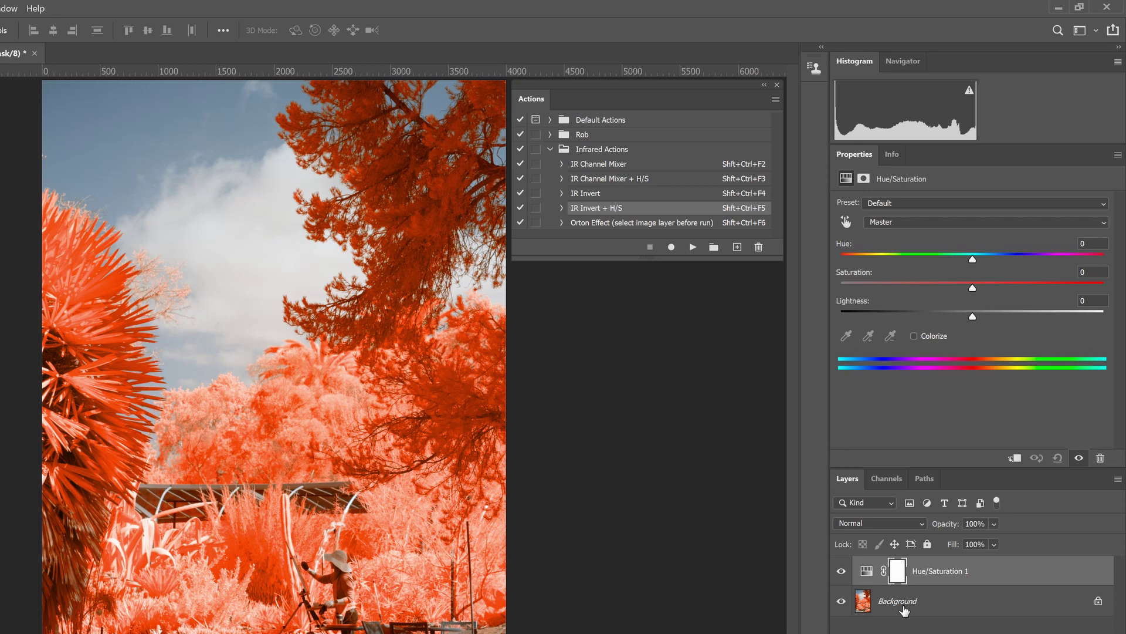
Set the Reds range of the Hue/Saturation layer to Hue -22, Saturation -42.
click(934, 581)
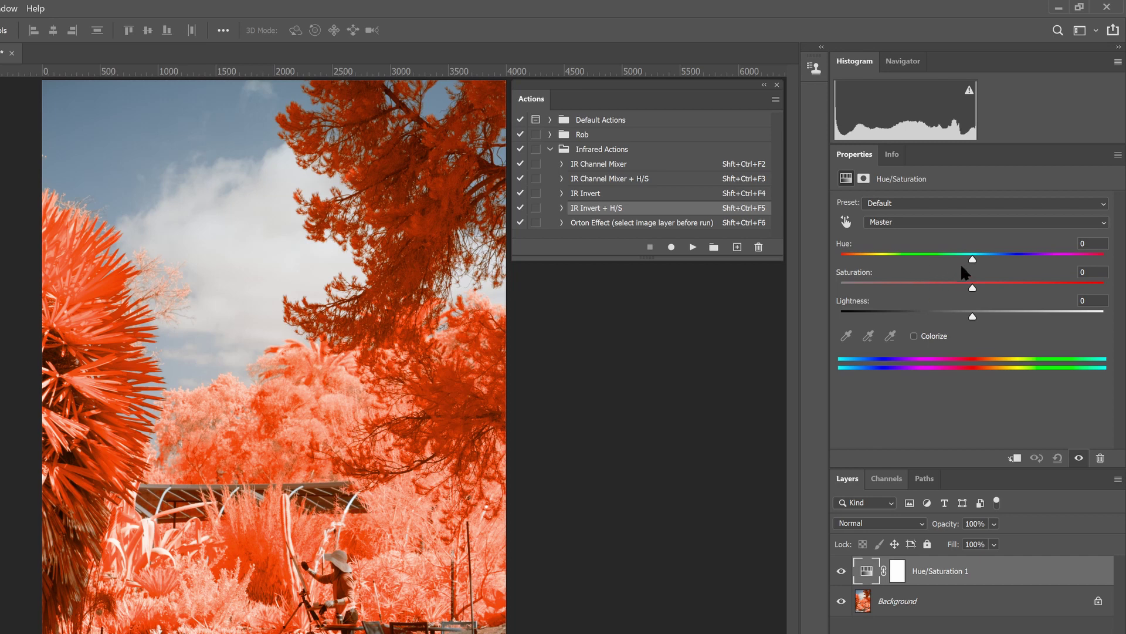
click(933, 221)
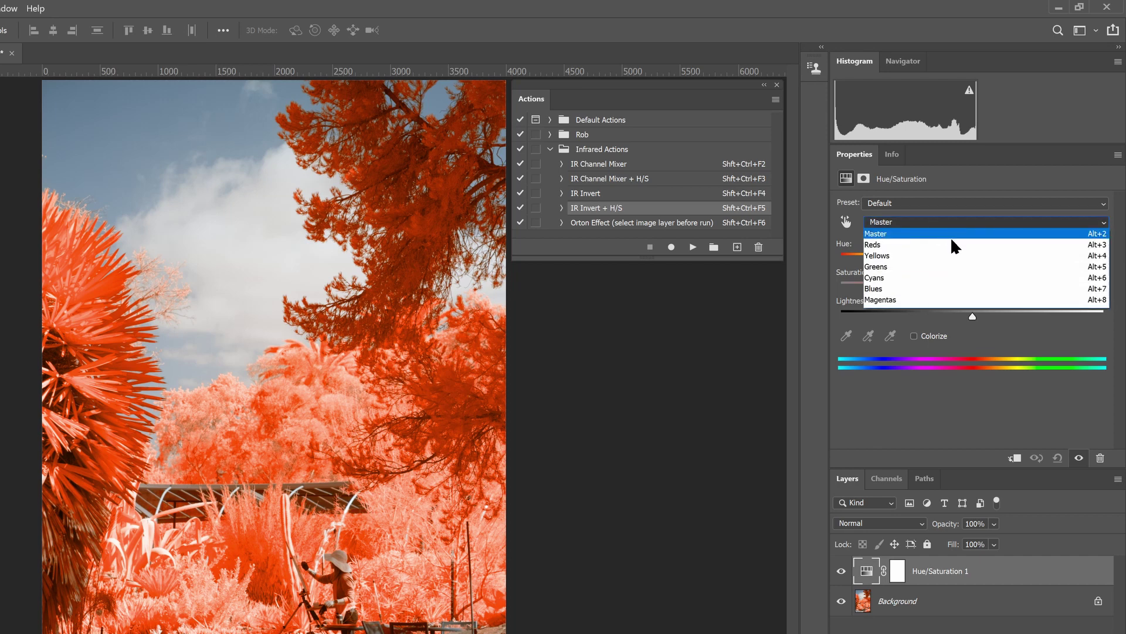
click(968, 247)
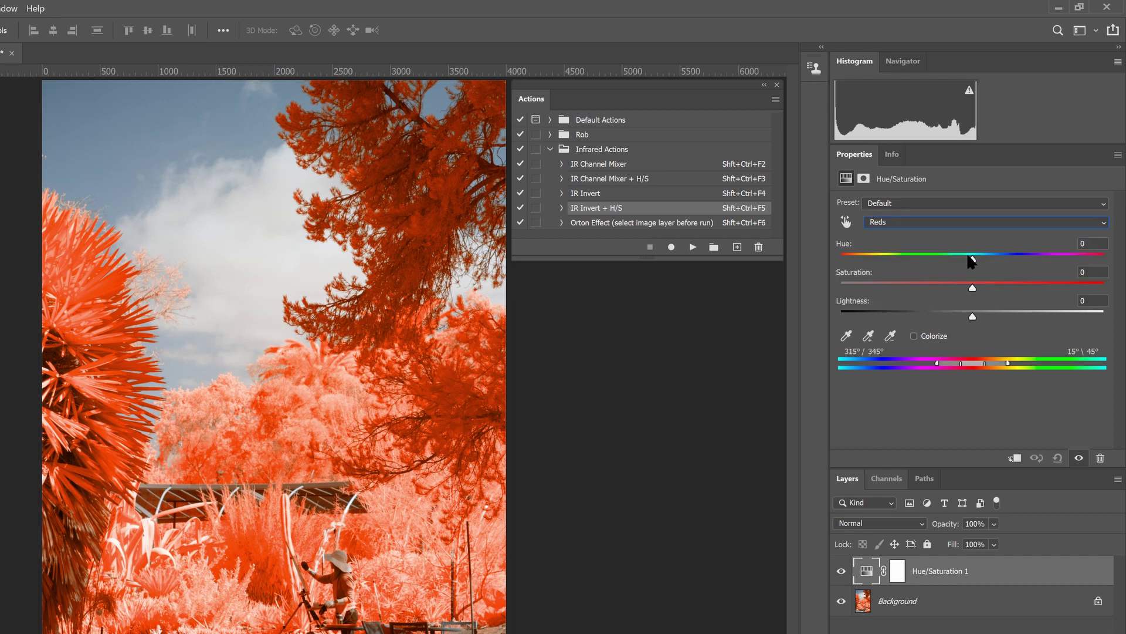
drag(970, 258, 919, 287)
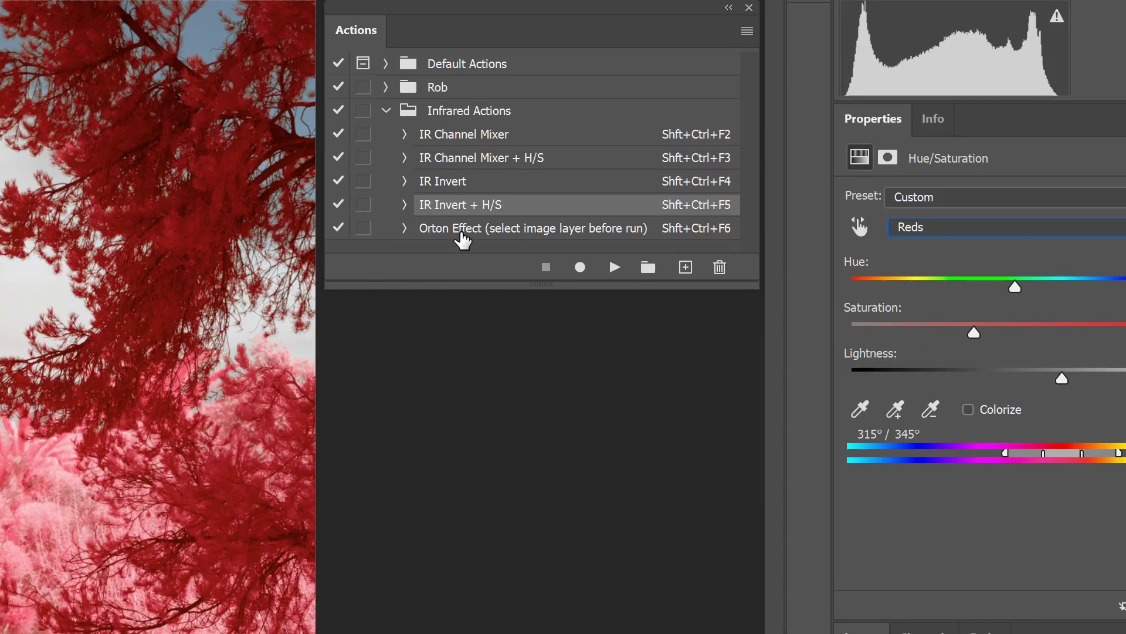
Review the Orton Effect action's steps in a taller Actions list, then select the Background layer.
click(460, 233)
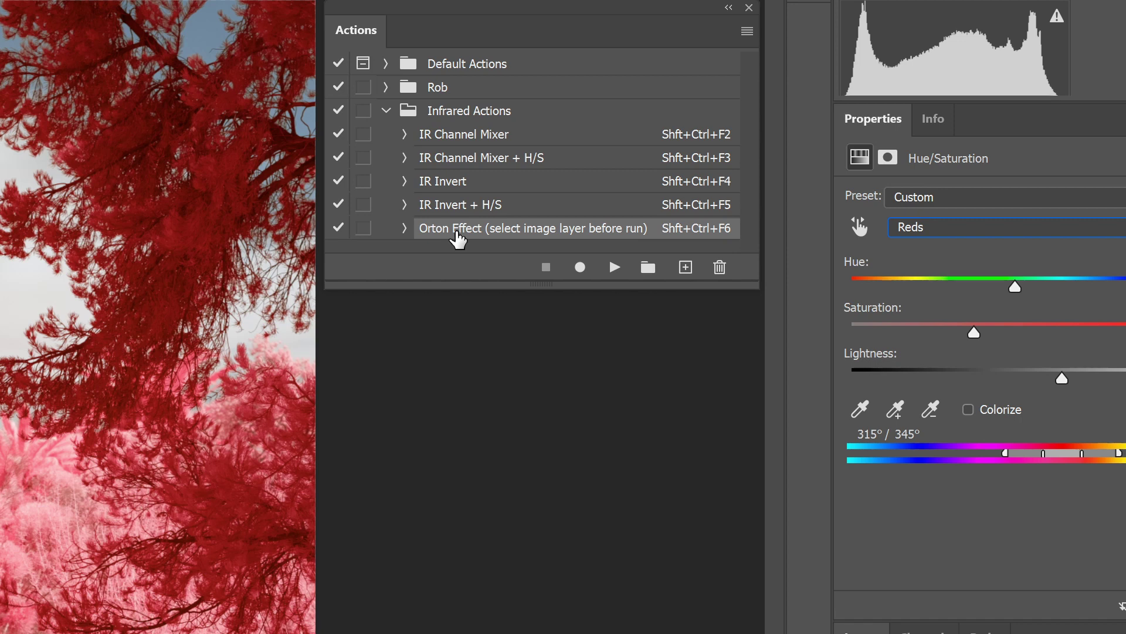
drag(521, 285, 528, 583)
click(404, 229)
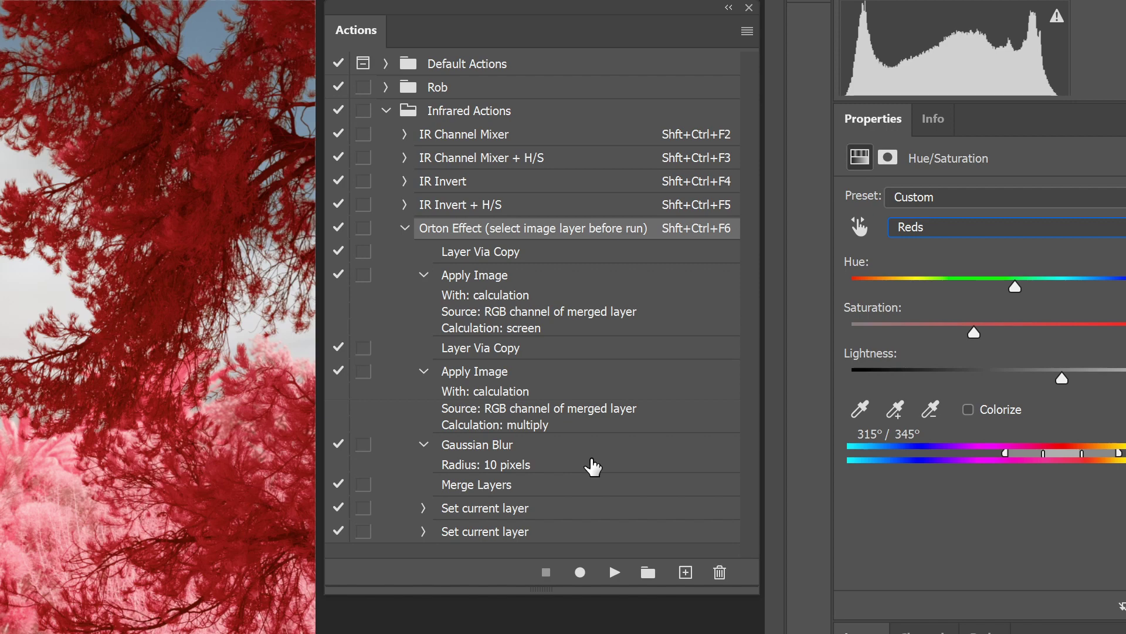
click(411, 228)
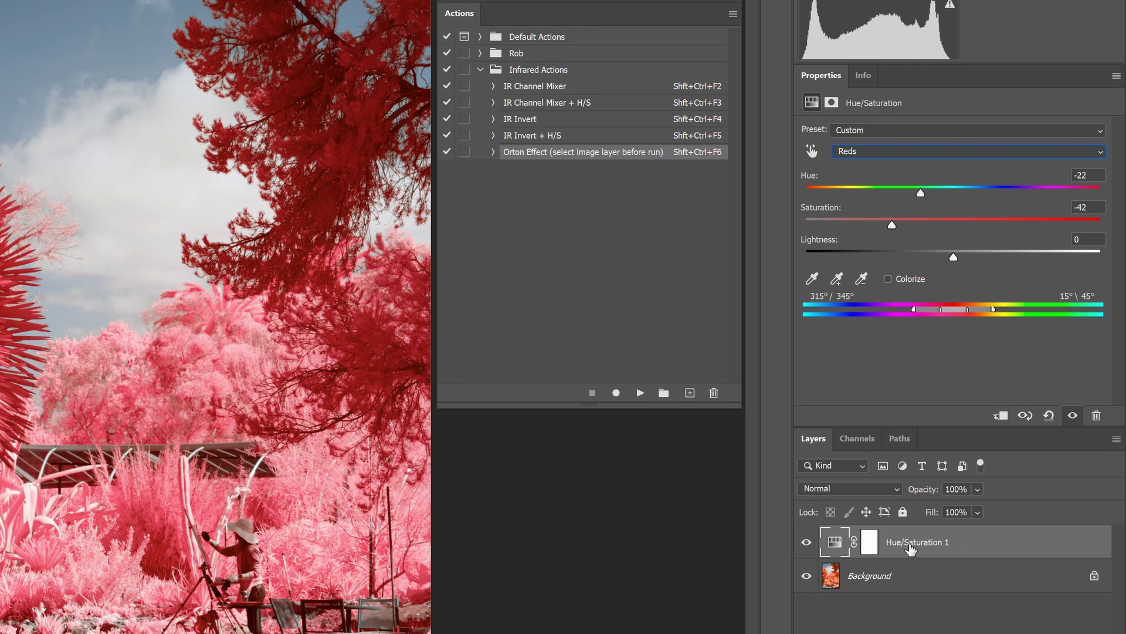
click(861, 580)
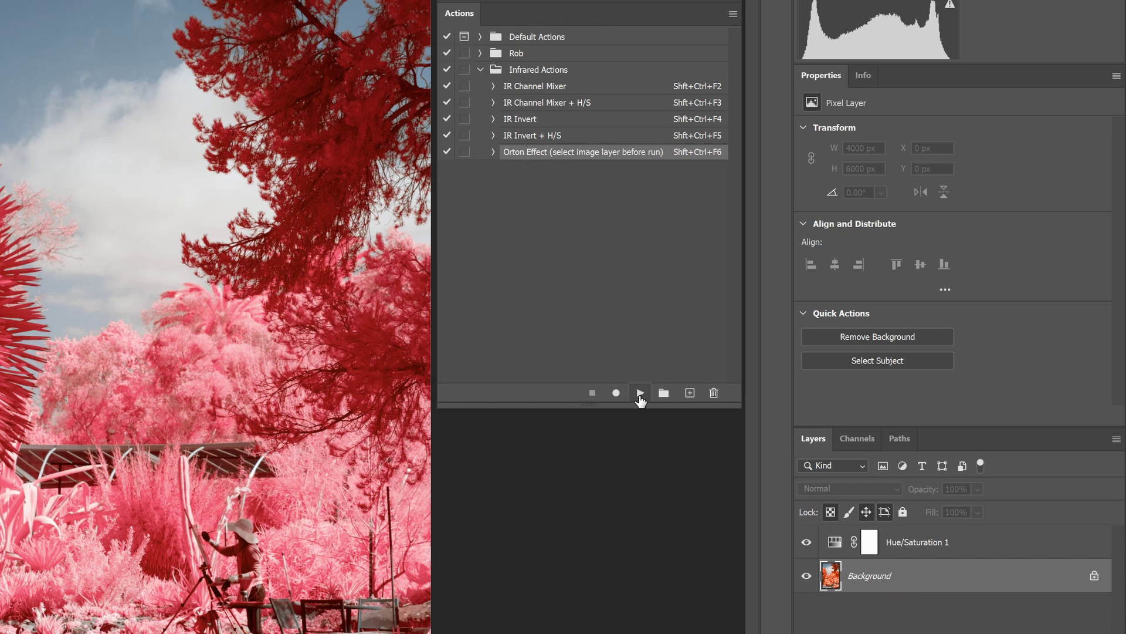
Run the Orton Effect action and reduce the new glow layer's opacity from 25% to 20%.
click(639, 397)
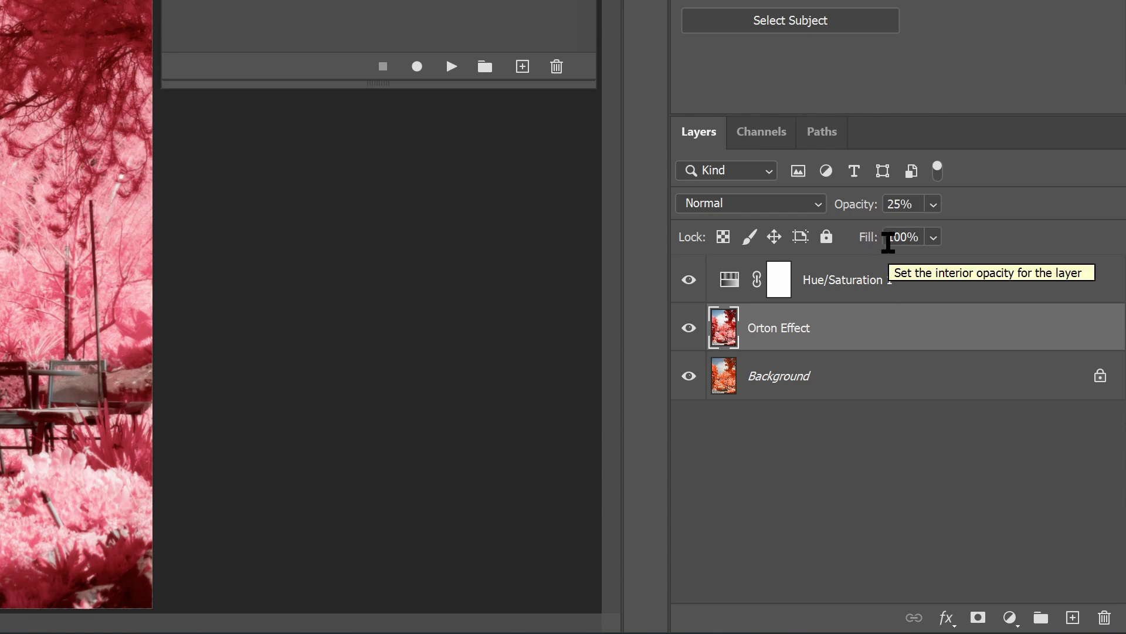
click(934, 205)
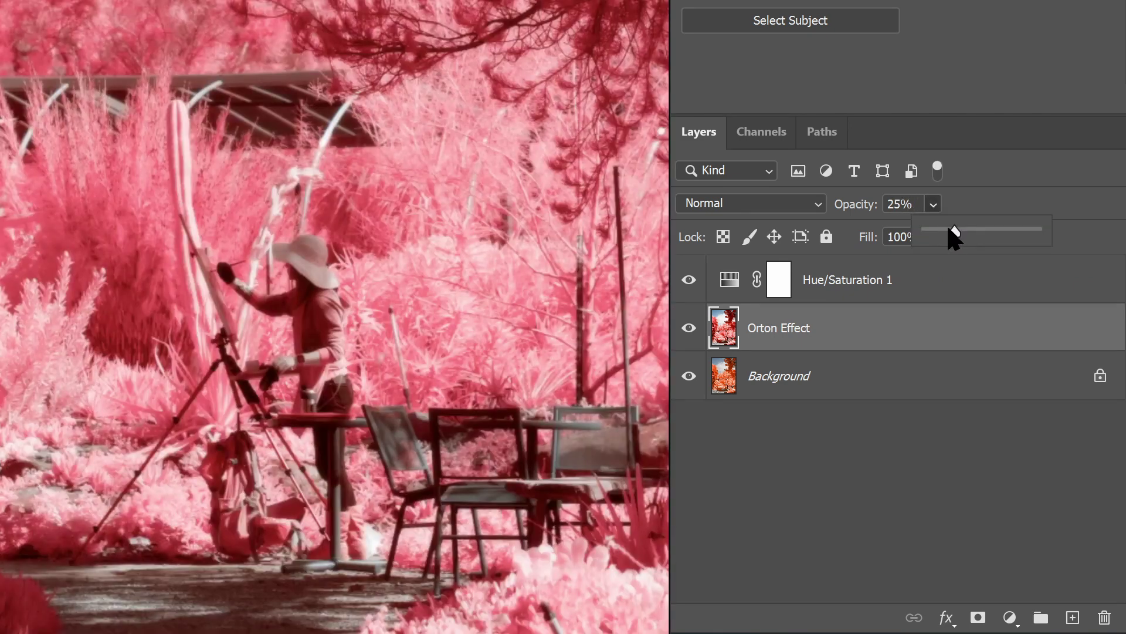
mouse_move(955, 239)
mouse_down()
mouse_move(910, 241)
mouse_move(981, 240)
mouse_move(950, 241)
mouse_up()
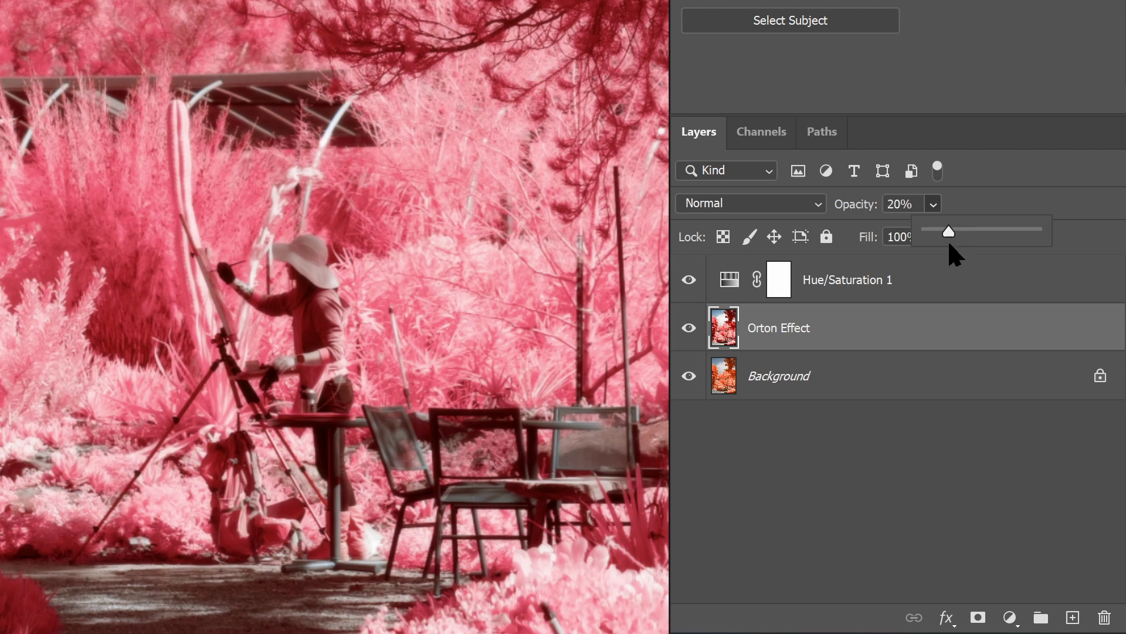